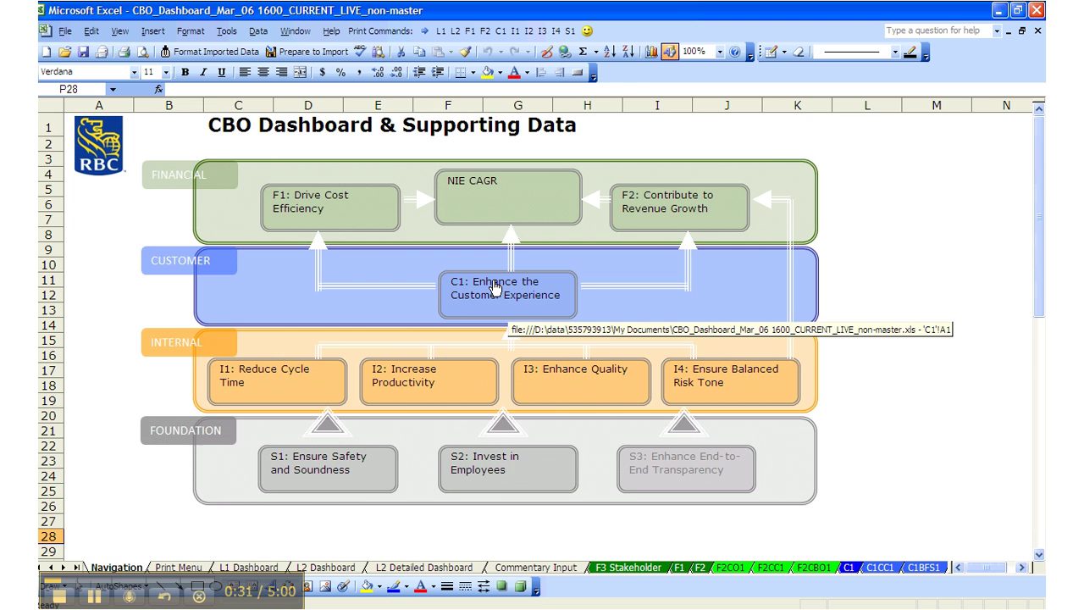
Step: Glance at the C1 measure sheet, return to the map, then browse the Level 1 dashboard
click(495, 288)
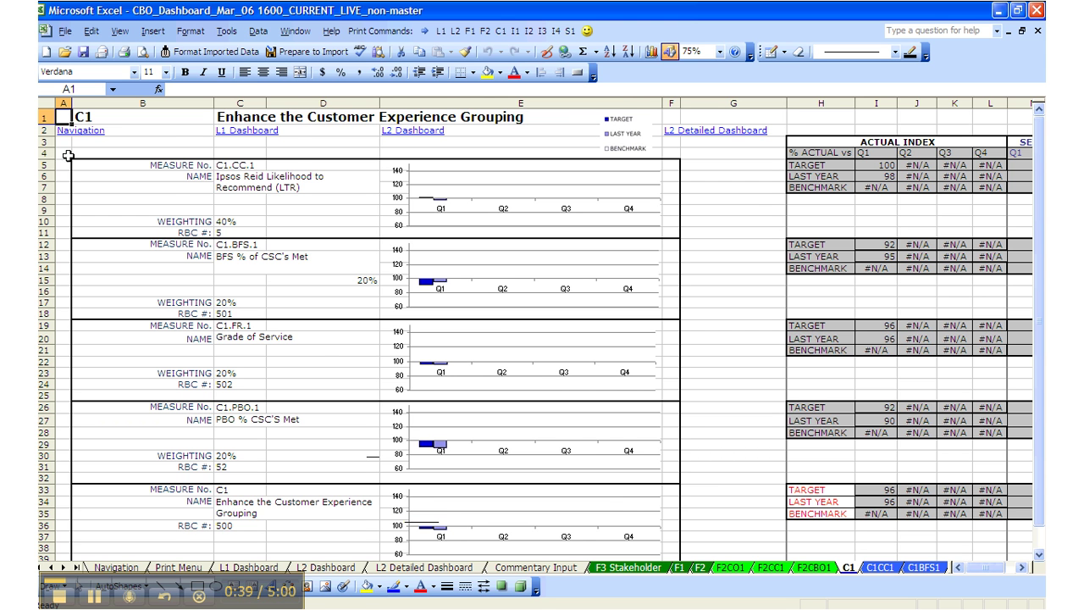
click(80, 132)
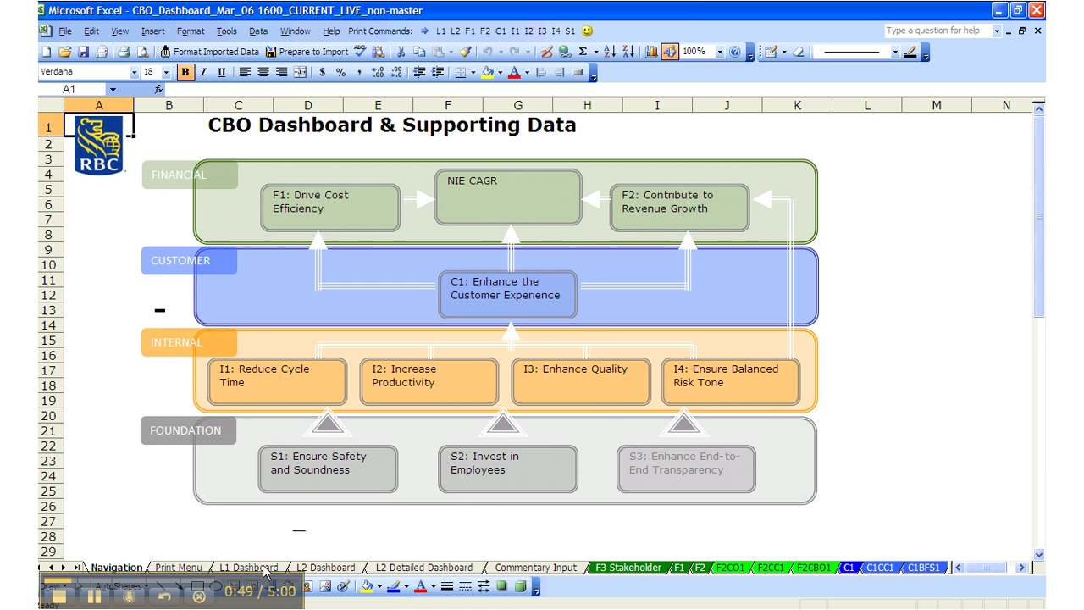
click(254, 568)
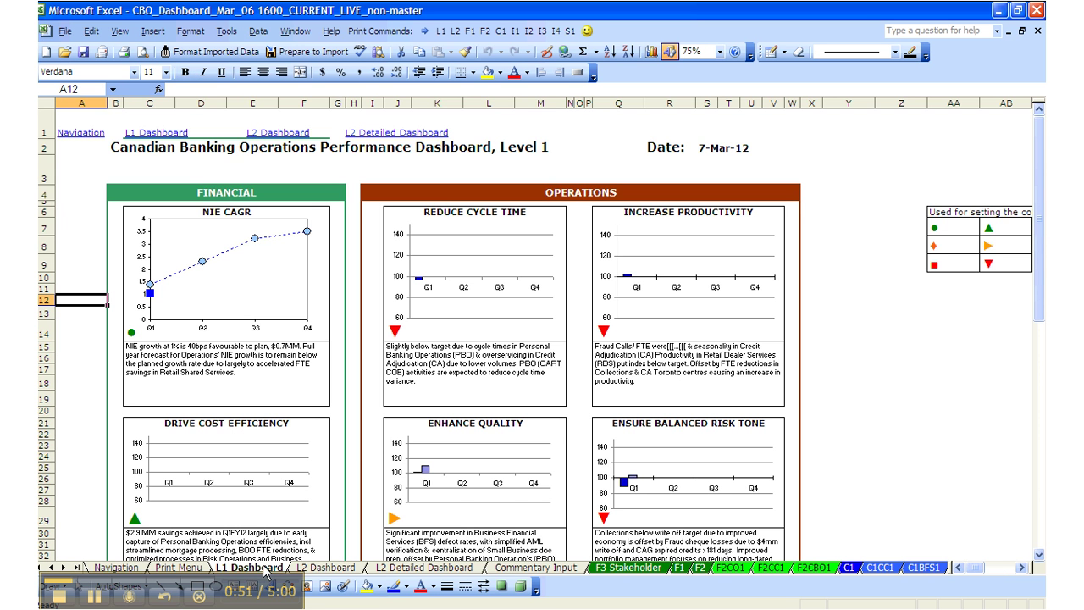
scroll(959, 385, down, 1)
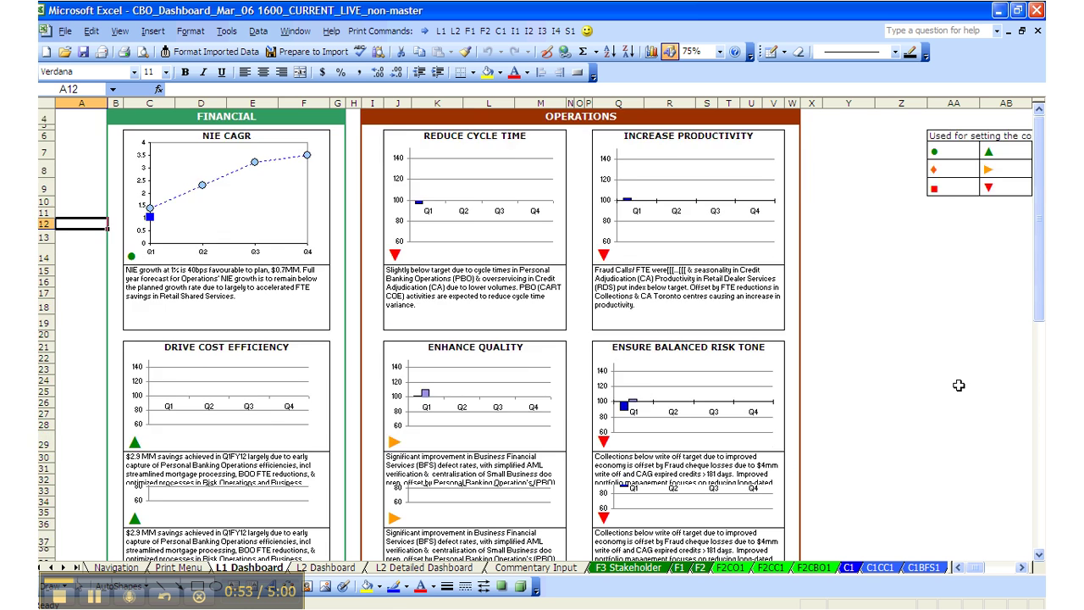
scroll(959, 385, down, 4)
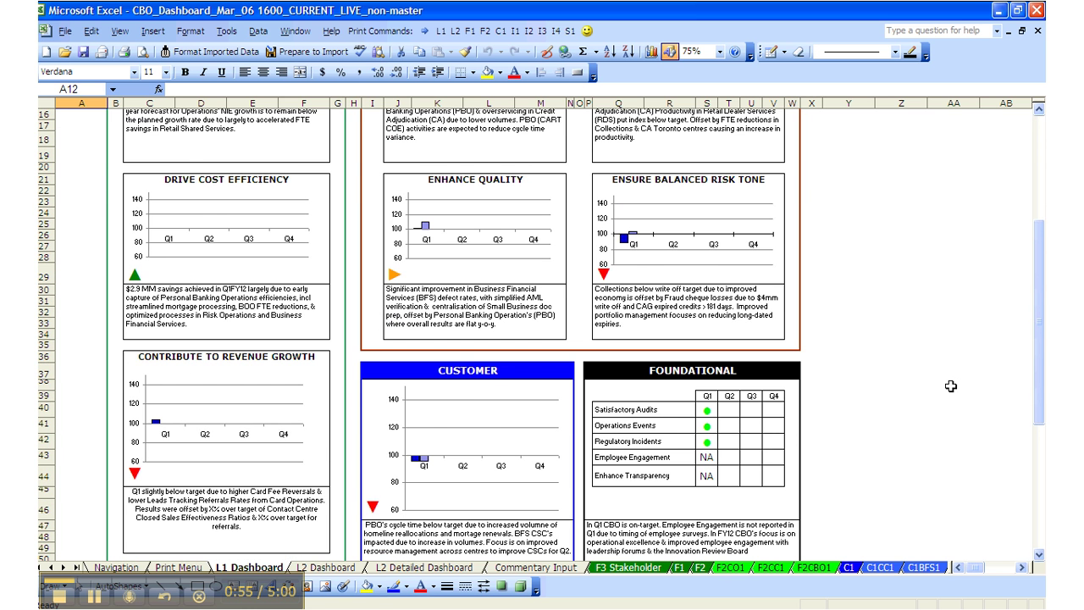
scroll(951, 386, up, 3)
scroll(950, 387, up, 2)
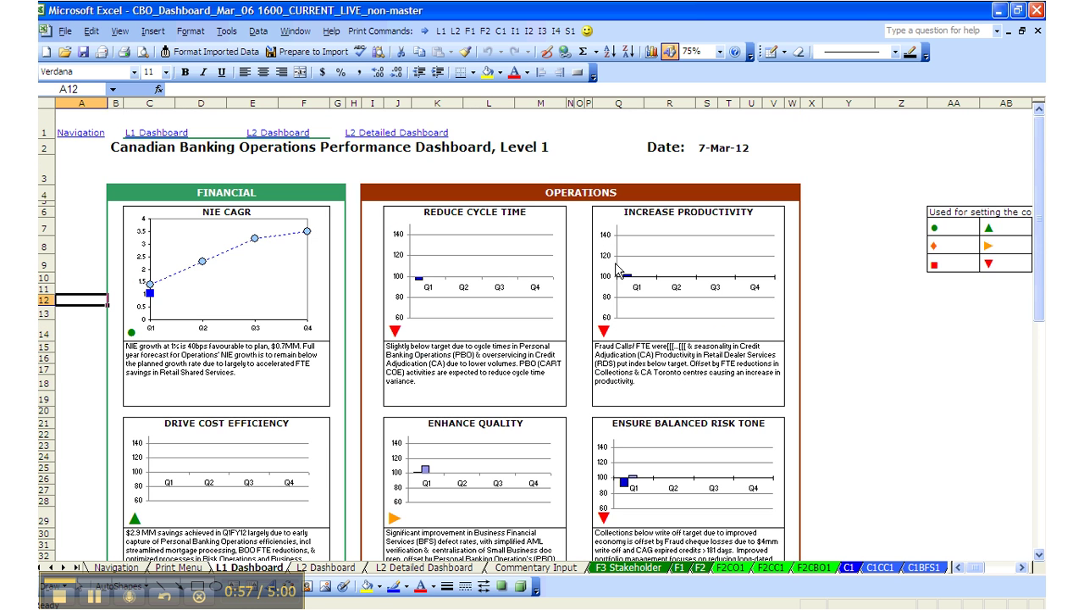
Step: Browse the Level 2 Performance Dashboard (7-Mar-12) through its sections and back to row 1
click(269, 137)
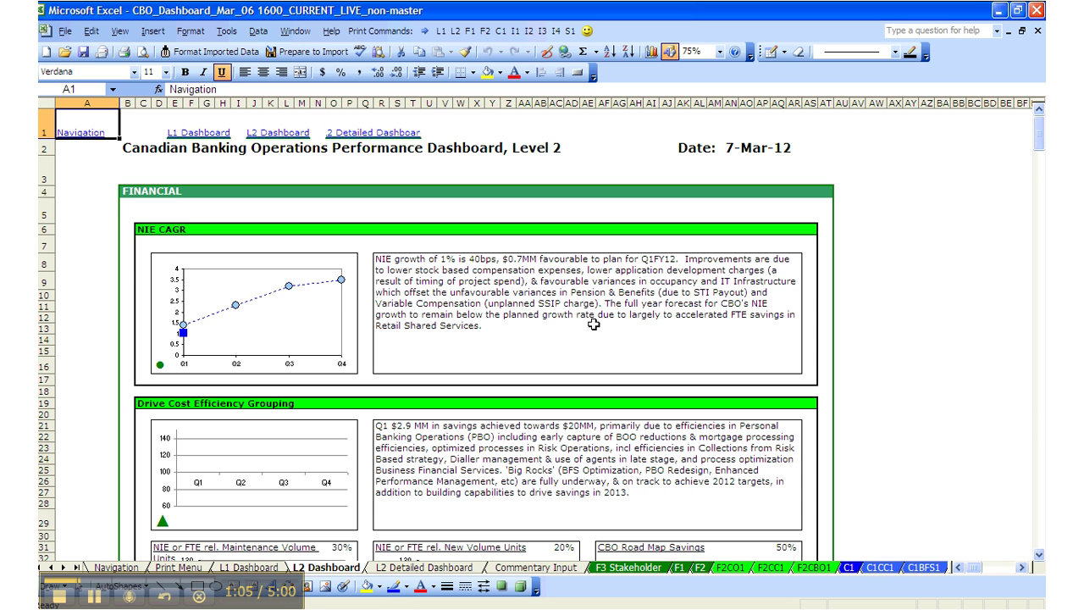
scroll(594, 324, down, 10)
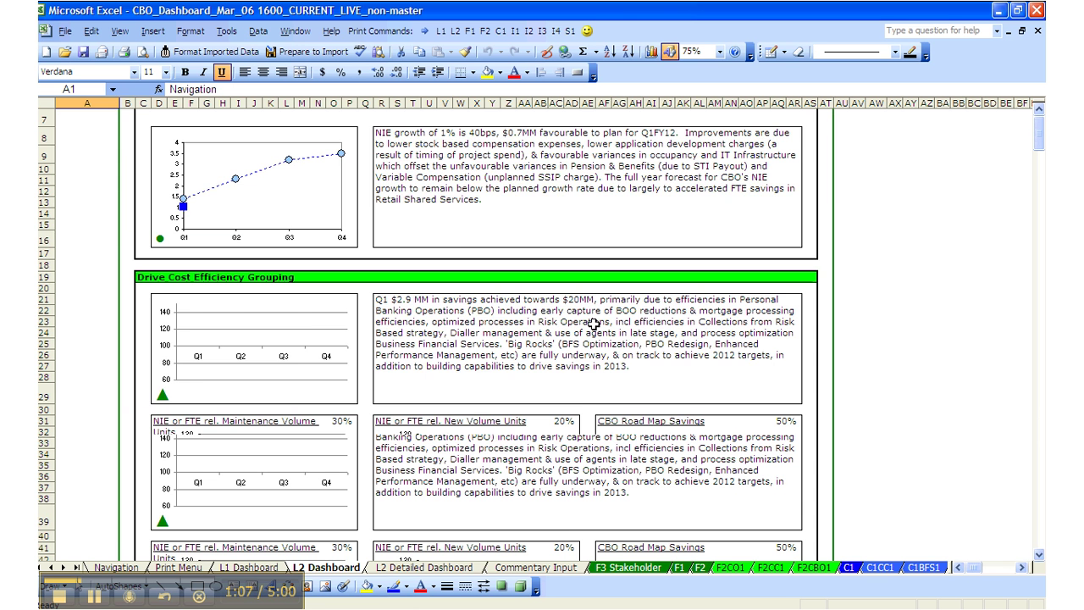
scroll(594, 324, down, 8)
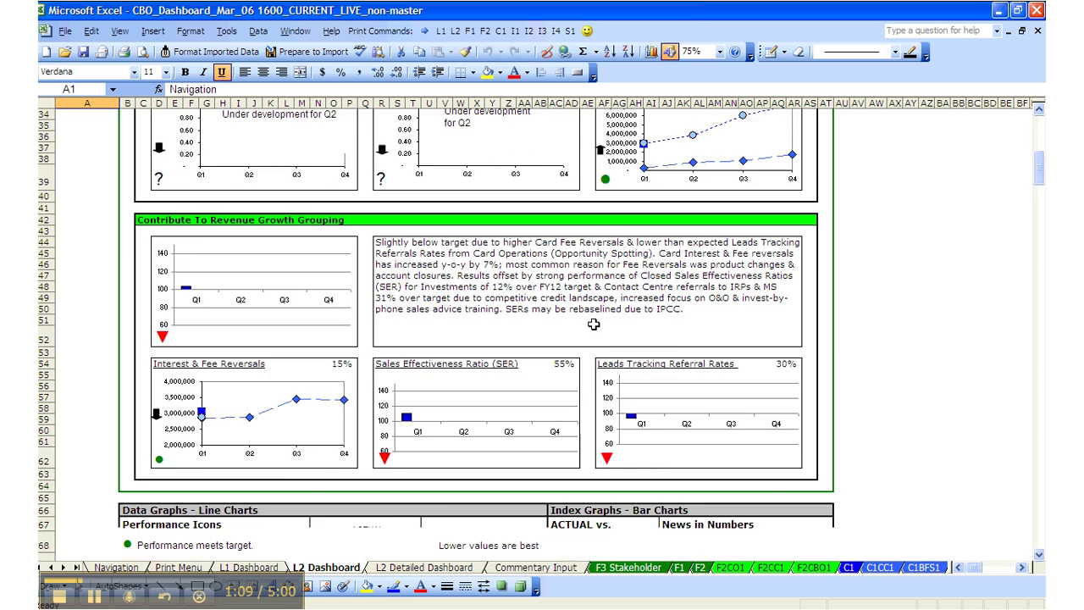
scroll(593, 325, down, 8)
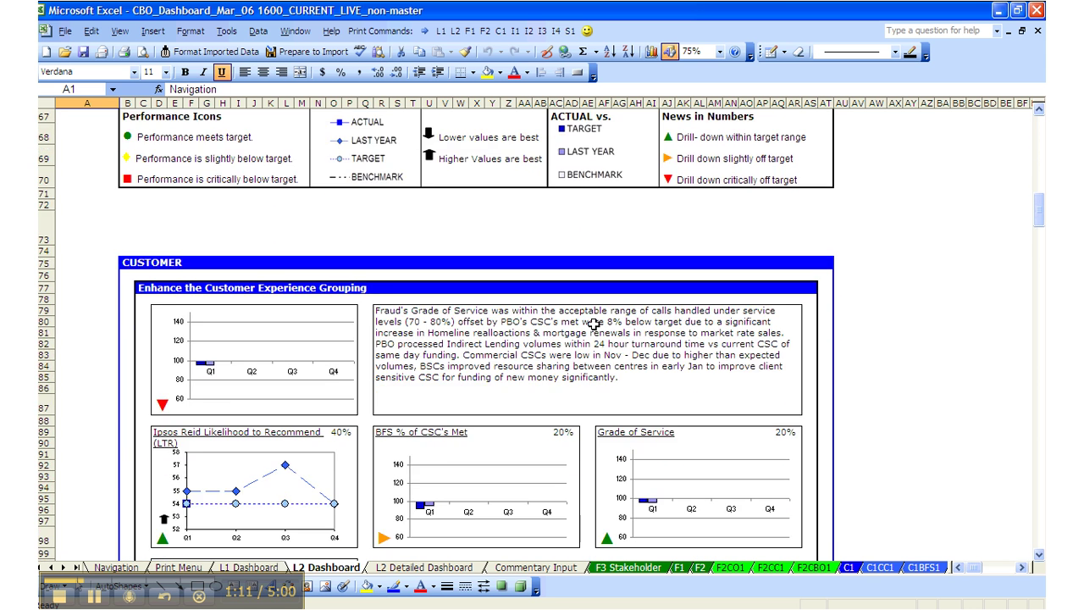
scroll(594, 325, down, 5)
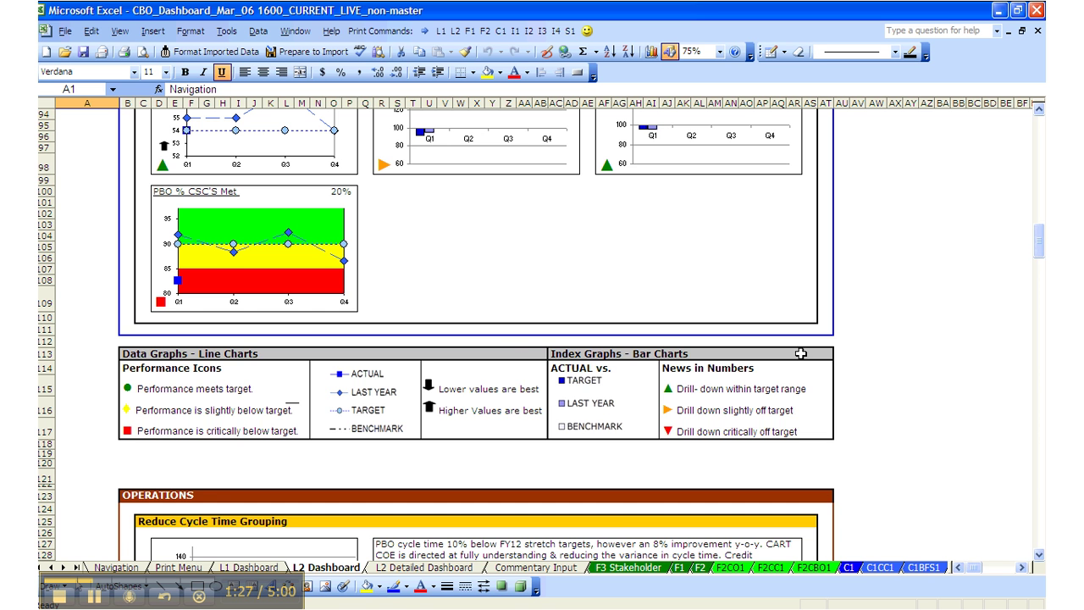
scroll(800, 352, up, 12)
scroll(801, 352, up, 19)
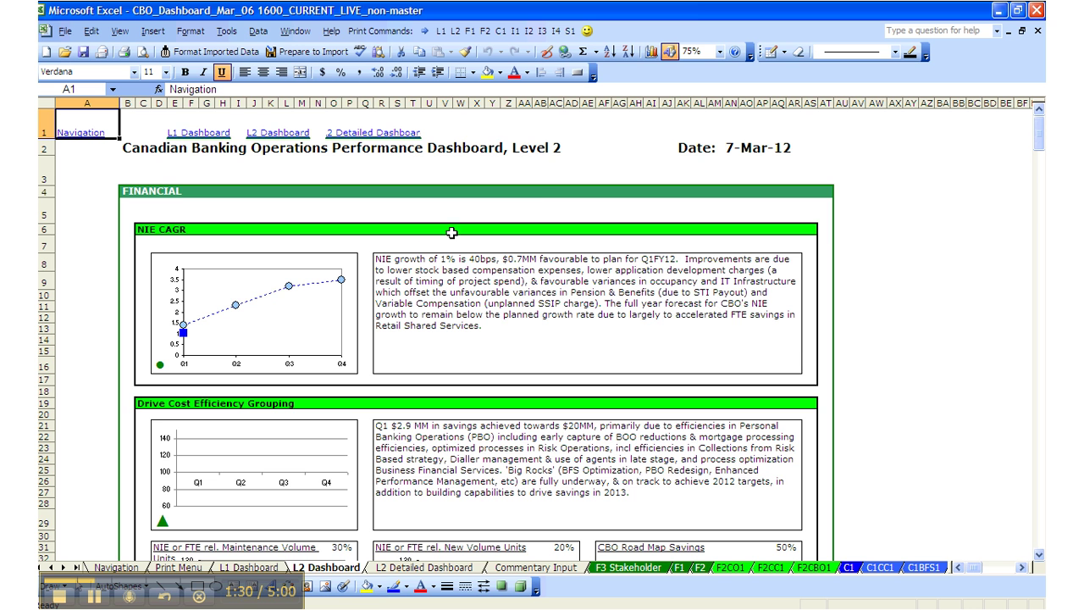
Step: Follow the L2 Detailed Dashboard link and scroll to the Interest & Fee Reversals charts
click(385, 142)
click(385, 140)
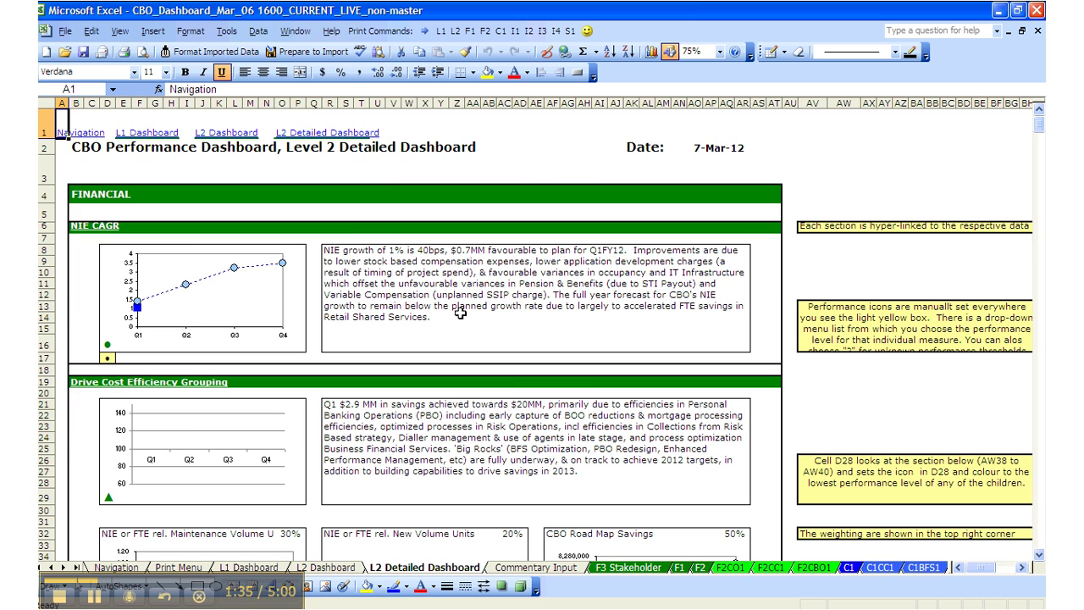
scroll(460, 314, down, 8)
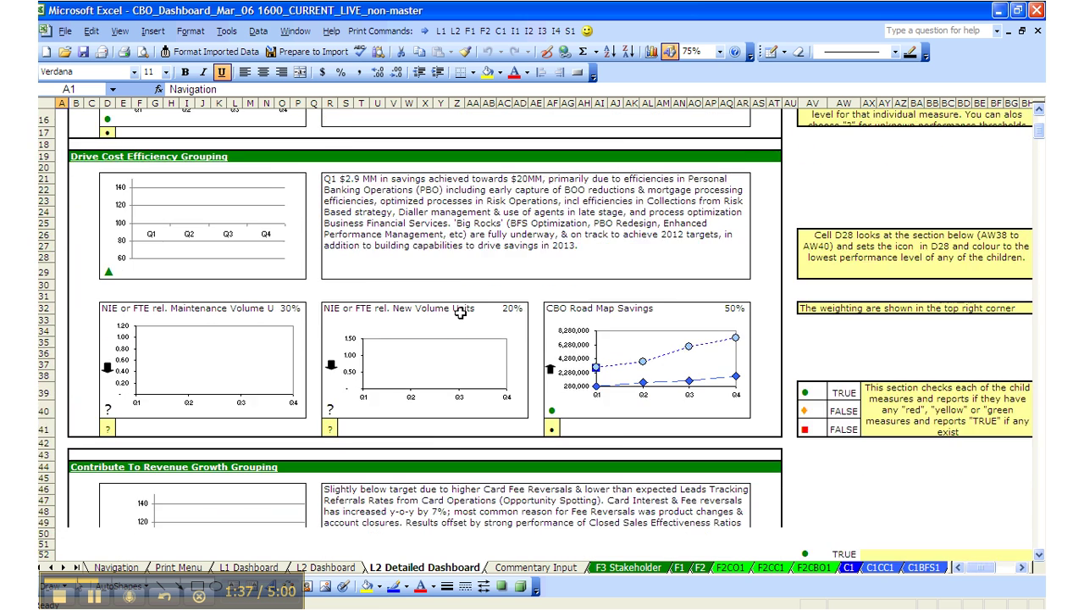
scroll(460, 314, down, 8)
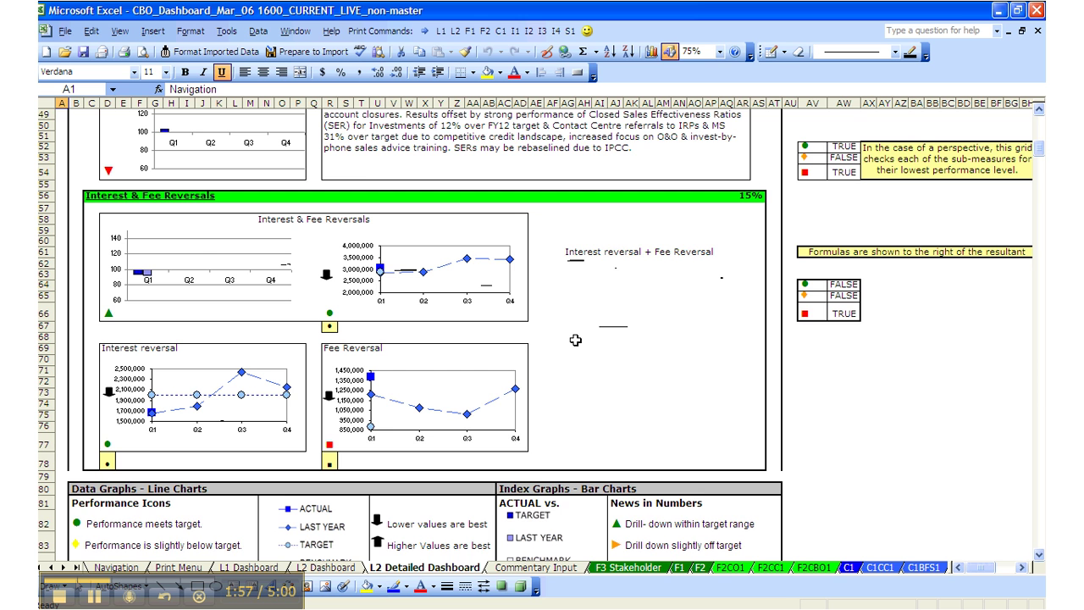
scroll(575, 339, down, 2)
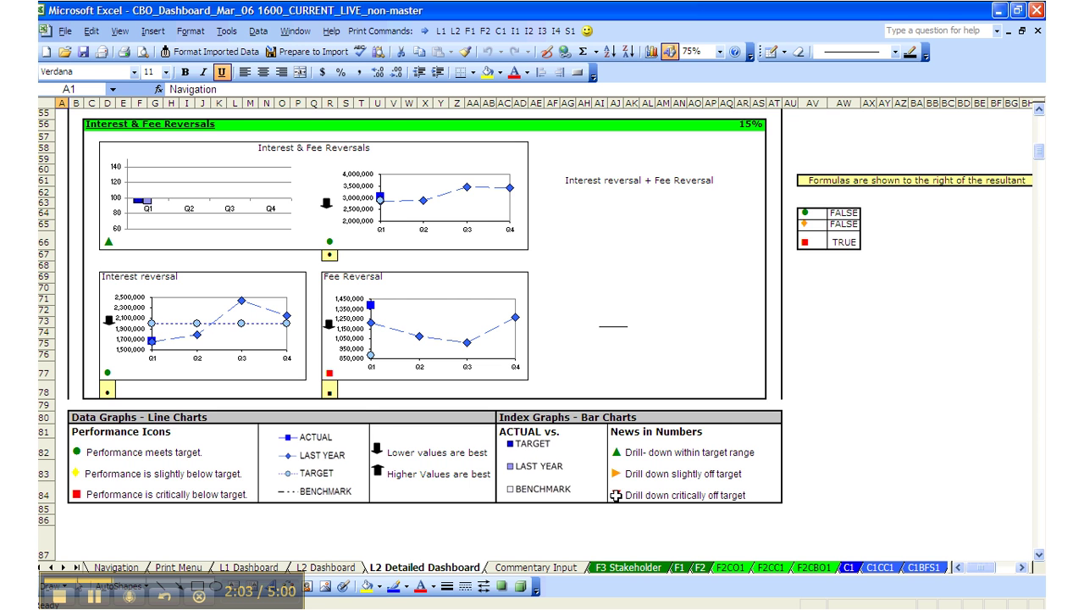
scroll(533, 500, down, 1)
scroll(477, 450, up, 5)
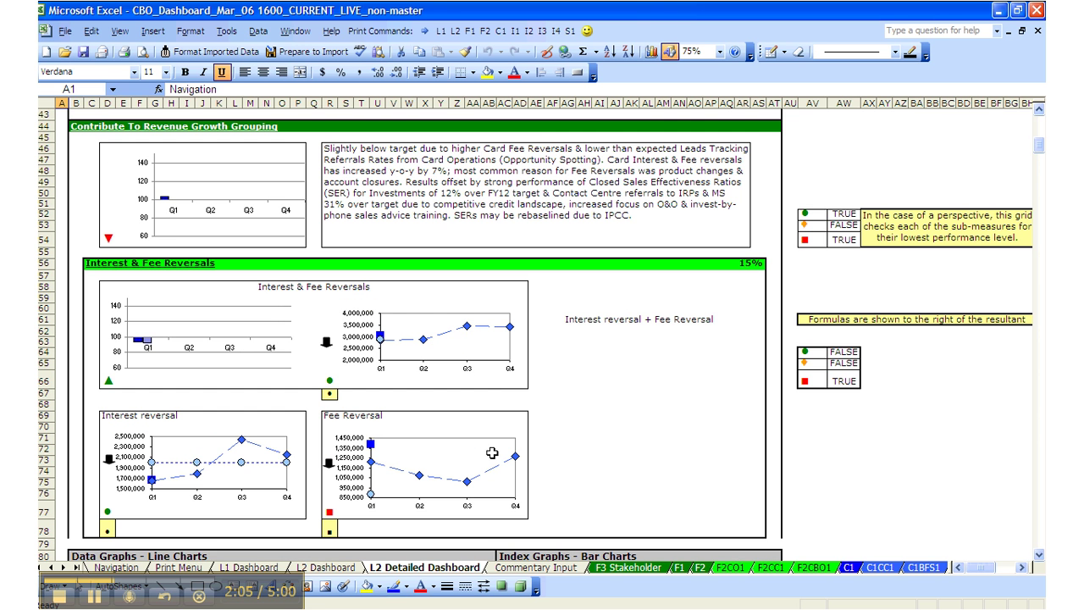
Step: Jump to the F2.CO.1 Interest & Fee Reversals sheet with its three measures and trend charts
click(122, 270)
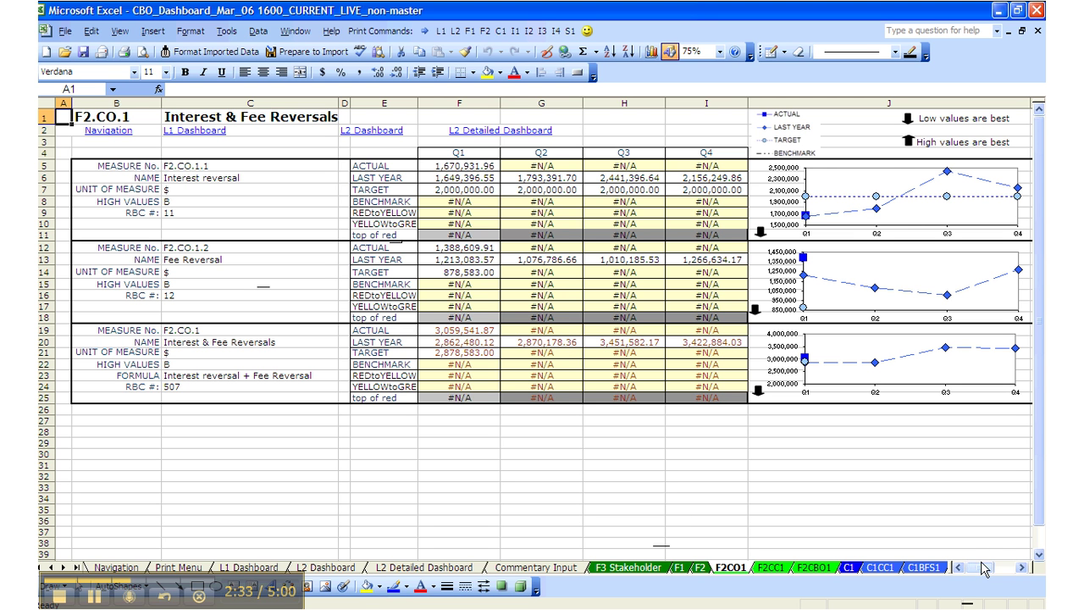
mouse_move(982, 573)
mouse_down()
mouse_move(992, 574)
mouse_move(982, 573)
mouse_up()
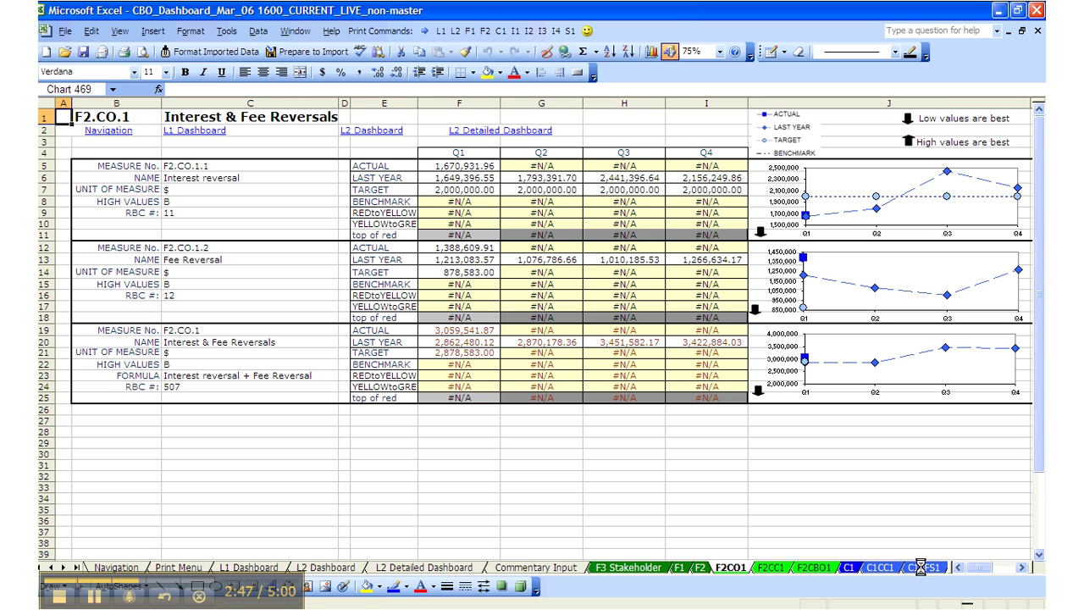
Step: Show the C1BFS1 'BFS % of CSC's Met' sheet and scroll the tabs to Documentation
click(923, 568)
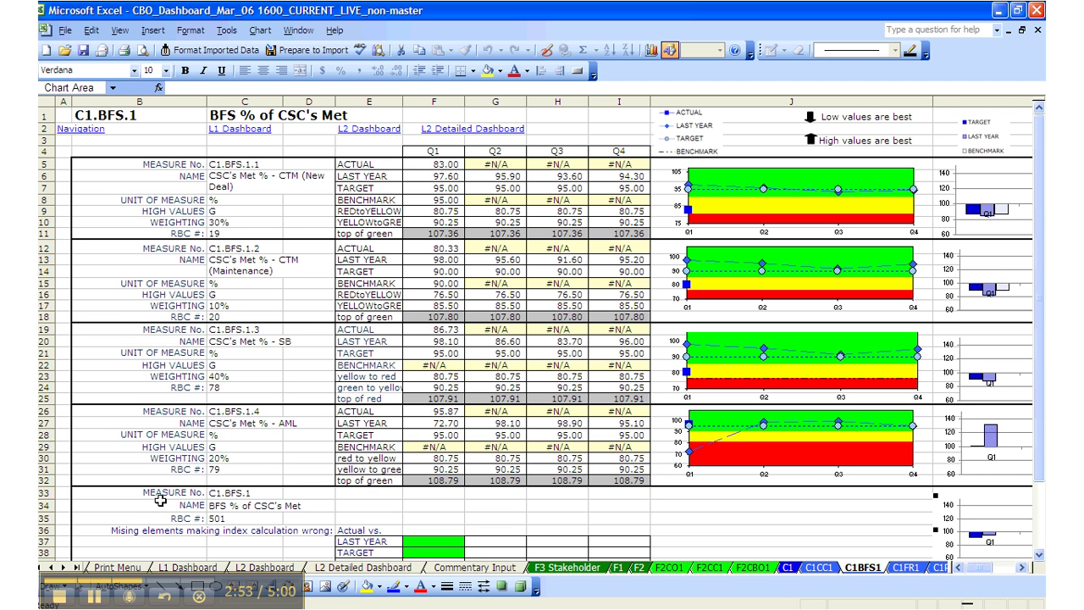
click(72, 567)
click(72, 567)
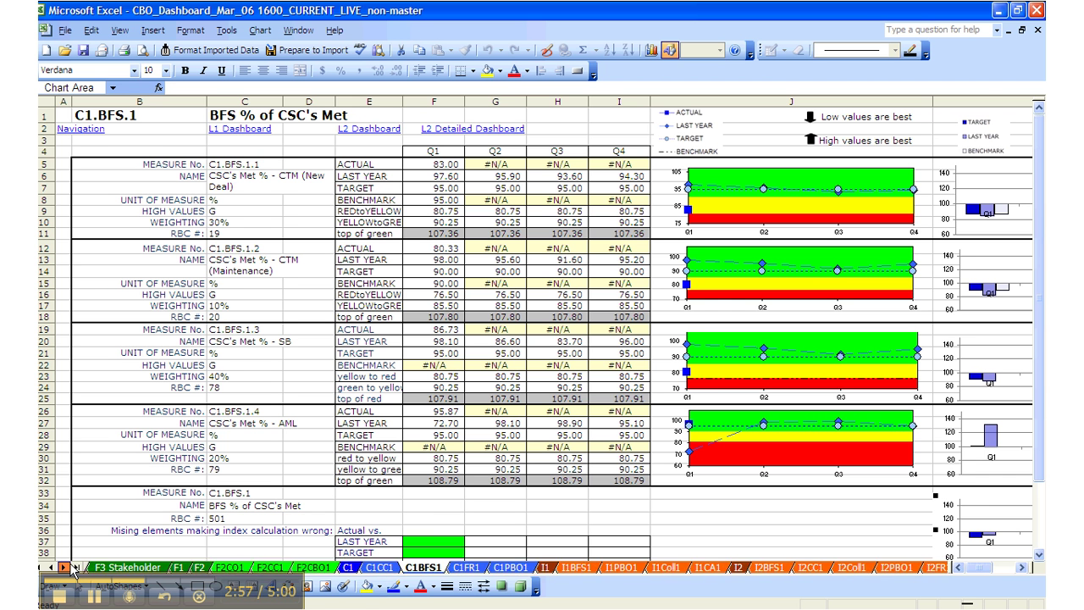
click(72, 567)
click(72, 567)
click(72, 567)
click(72, 567)
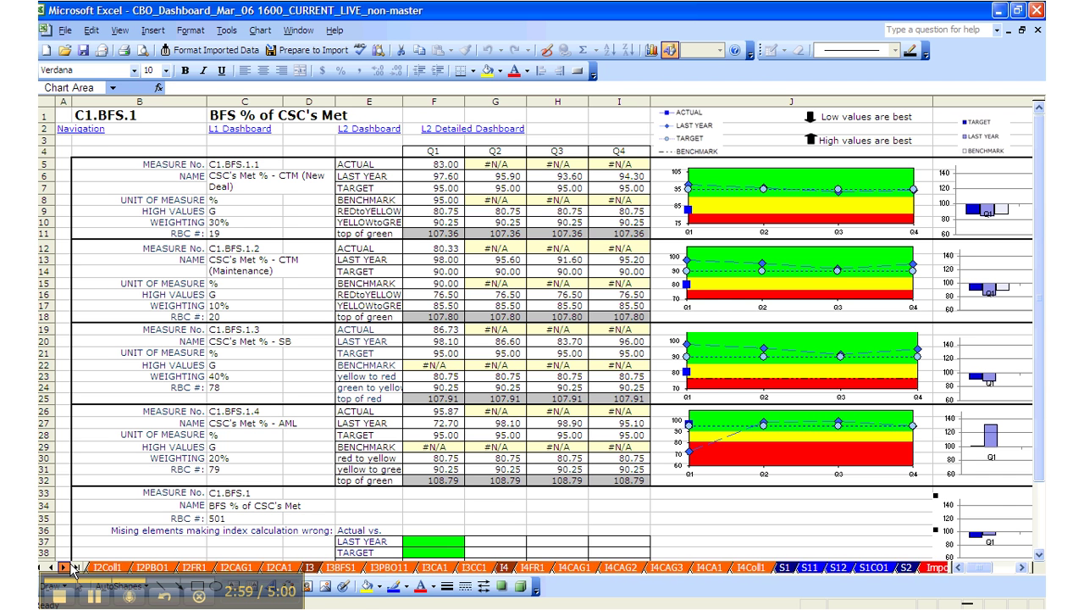
click(72, 567)
click(72, 567)
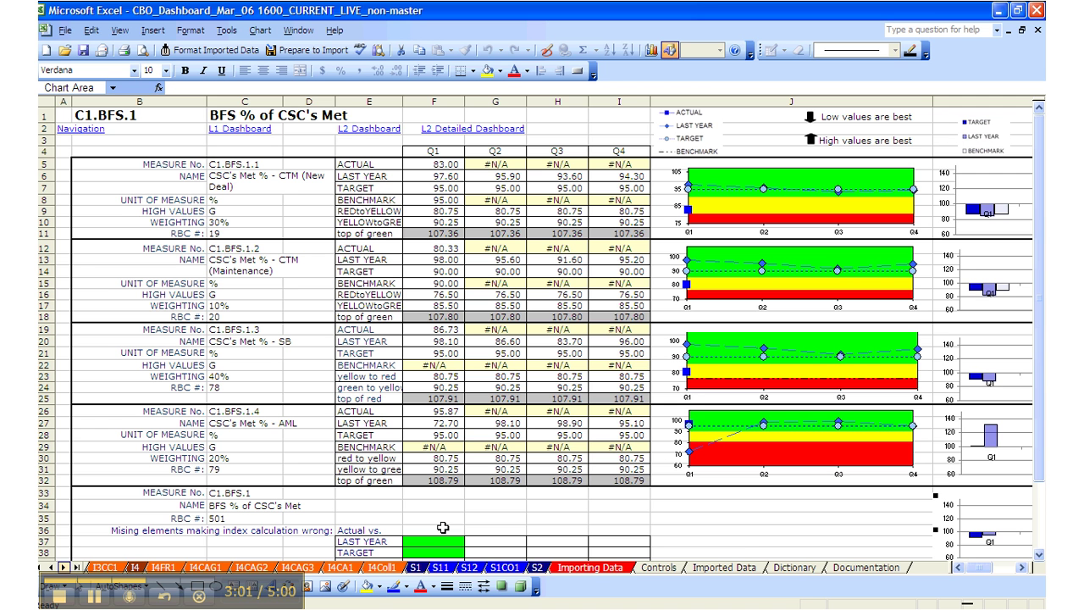